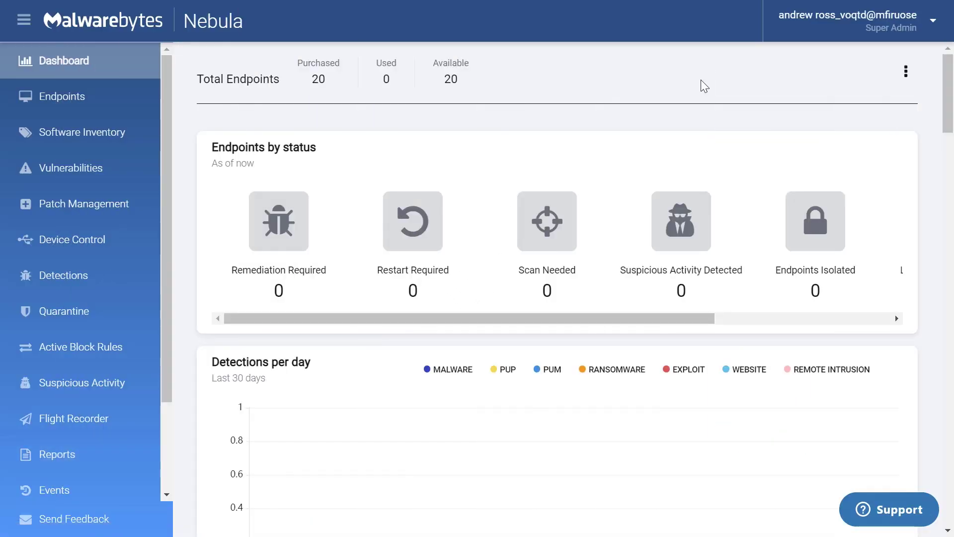
scroll(98, 211, "down", 2)
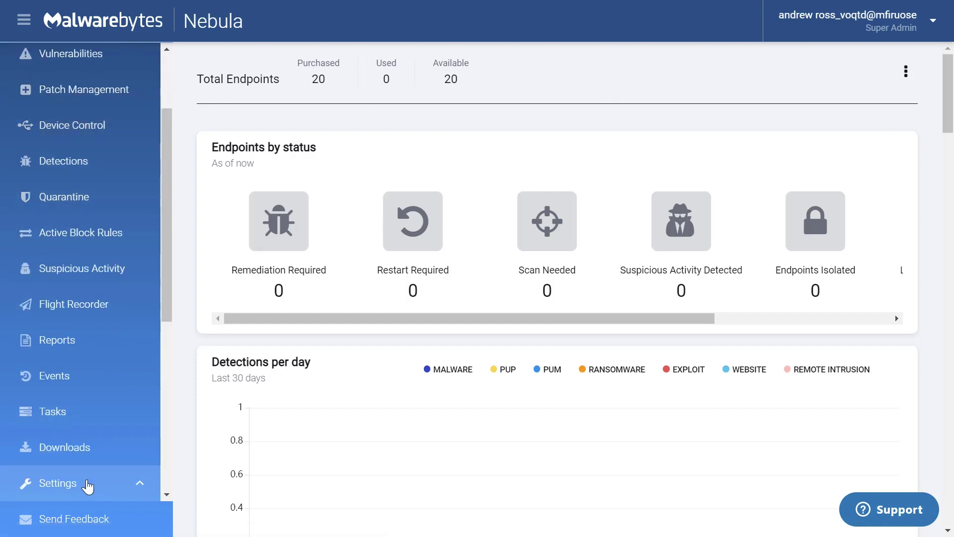
Step: Go to Settings > Account, then start adding seats to the two 10-seat subscriptions
left_click(88, 485)
left_click(96, 385)
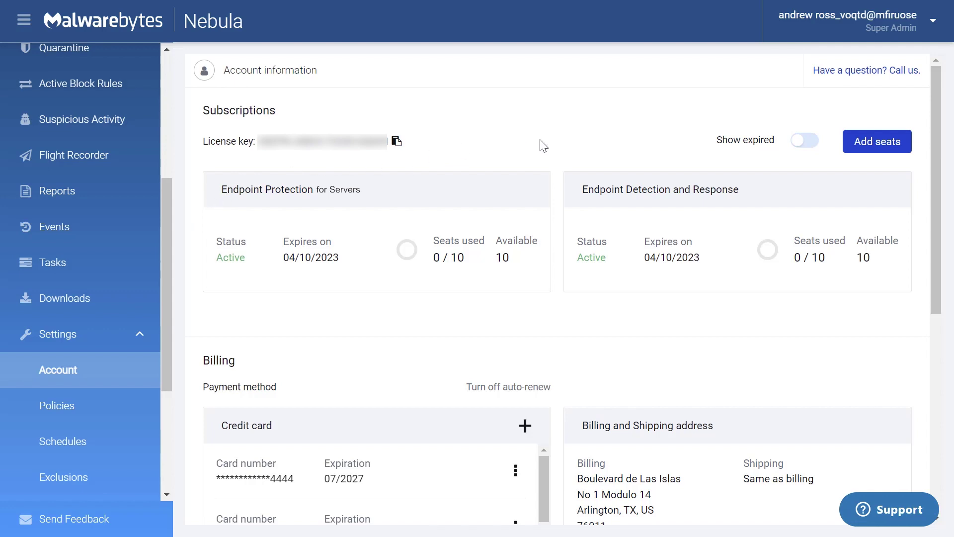
left_click(871, 149)
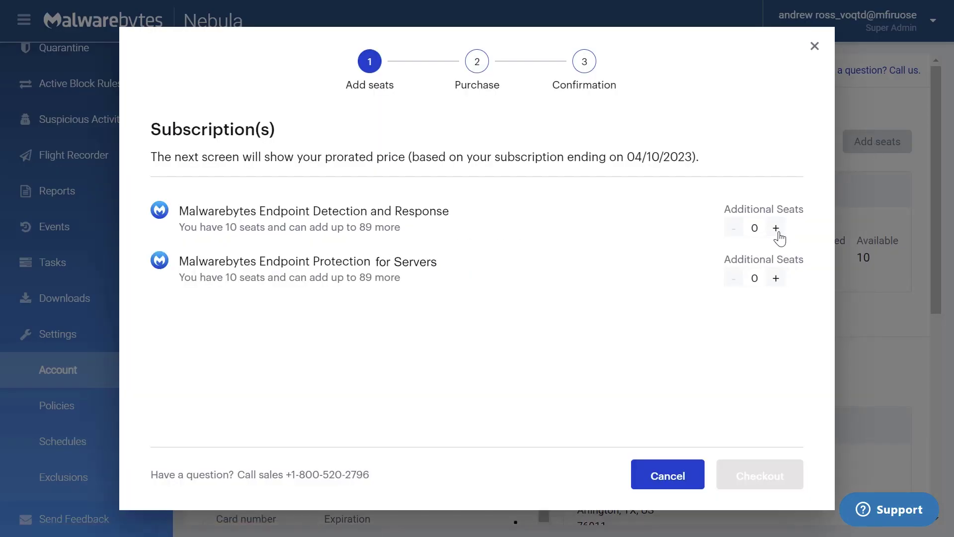
left_click(776, 228)
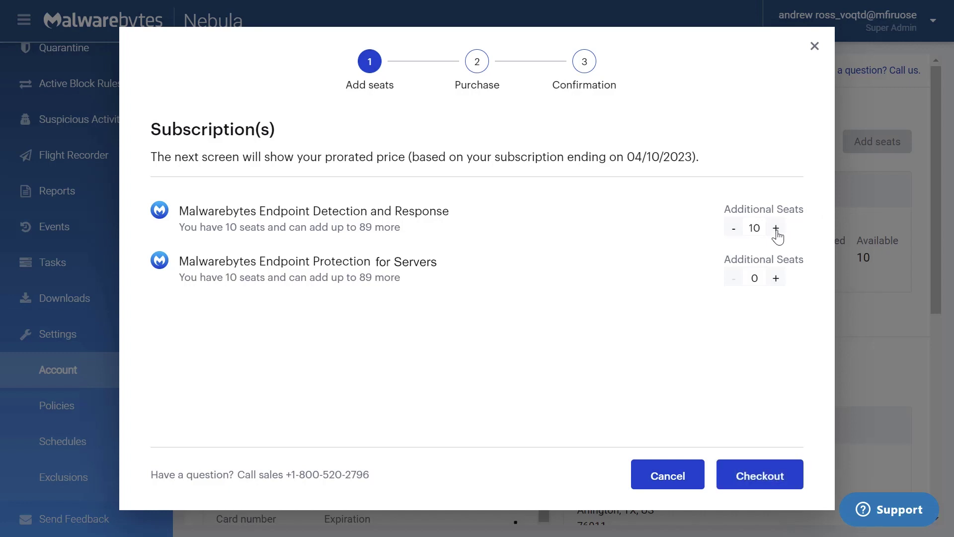
left_click(762, 477)
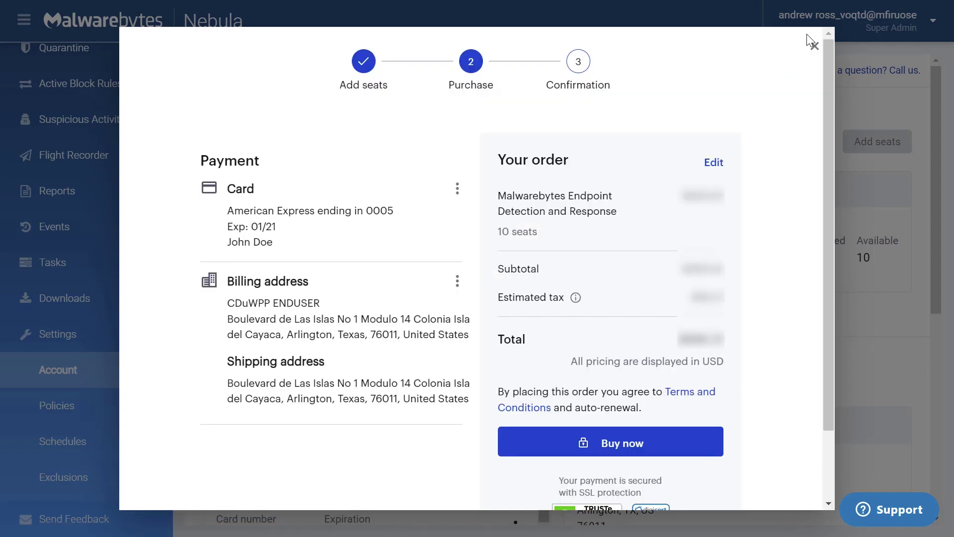
left_click(815, 48)
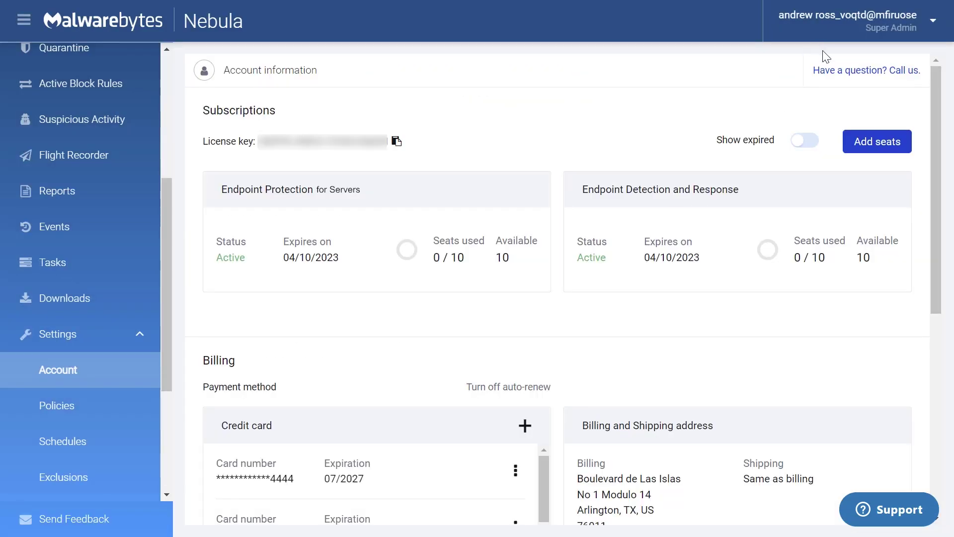
left_click(849, 70)
scroll(596, 220, "down", 3)
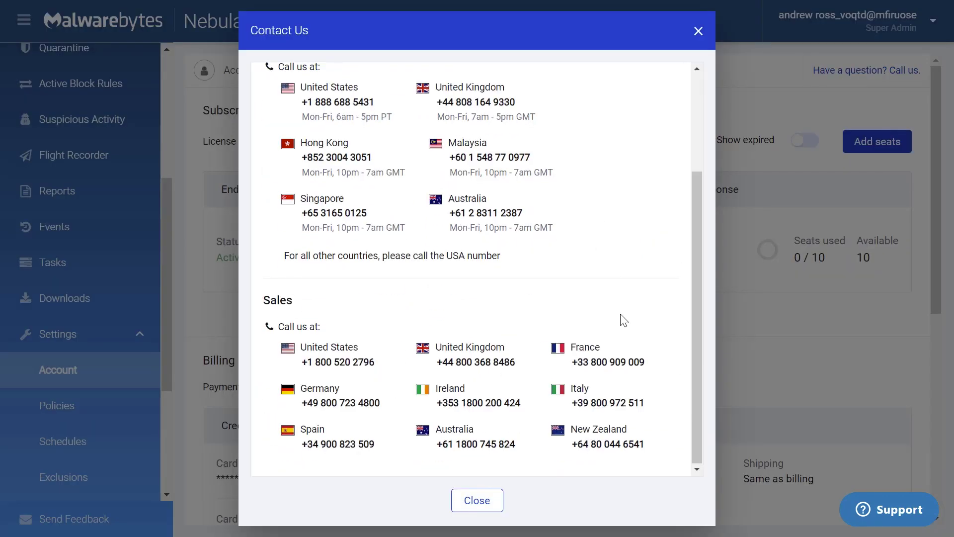
left_click(477, 500)
scroll(531, 320, "down", 2)
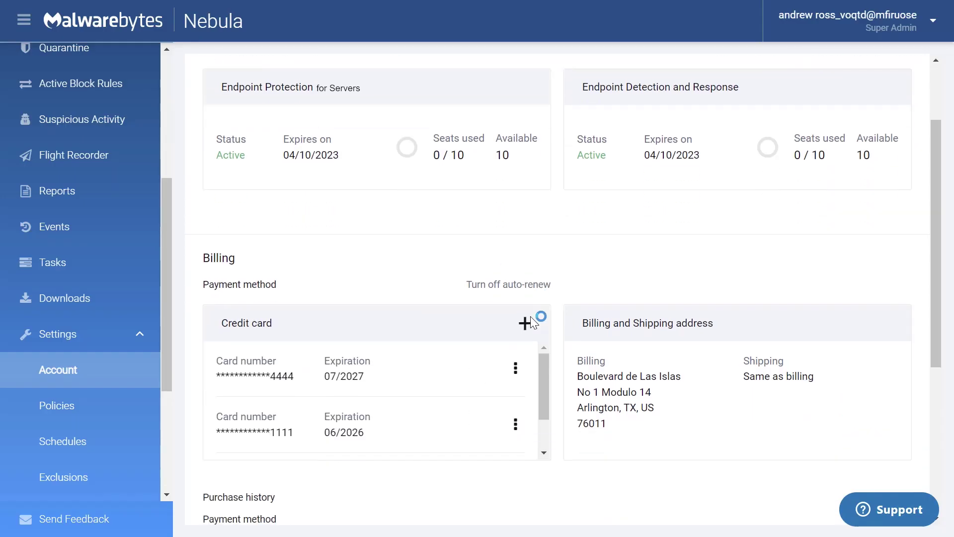
scroll(530, 321, "down", 2)
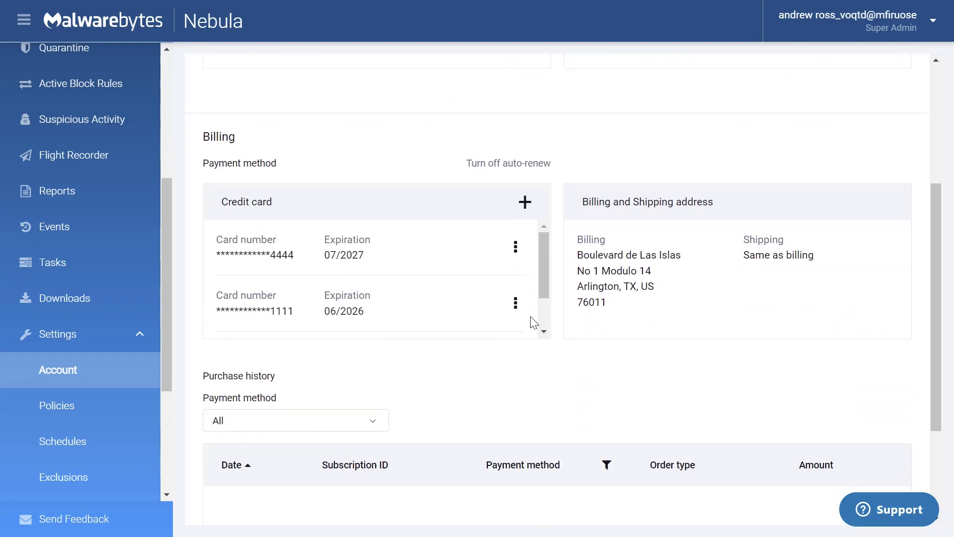
Step: Save a new credit card ending 0005, expiring 11/2025, marked as primary
left_click(525, 202)
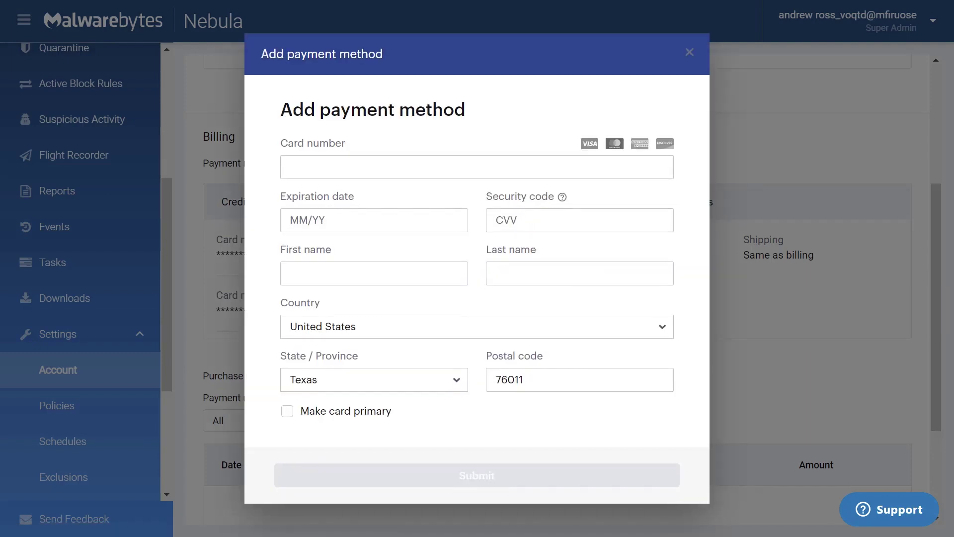
left_click(290, 412)
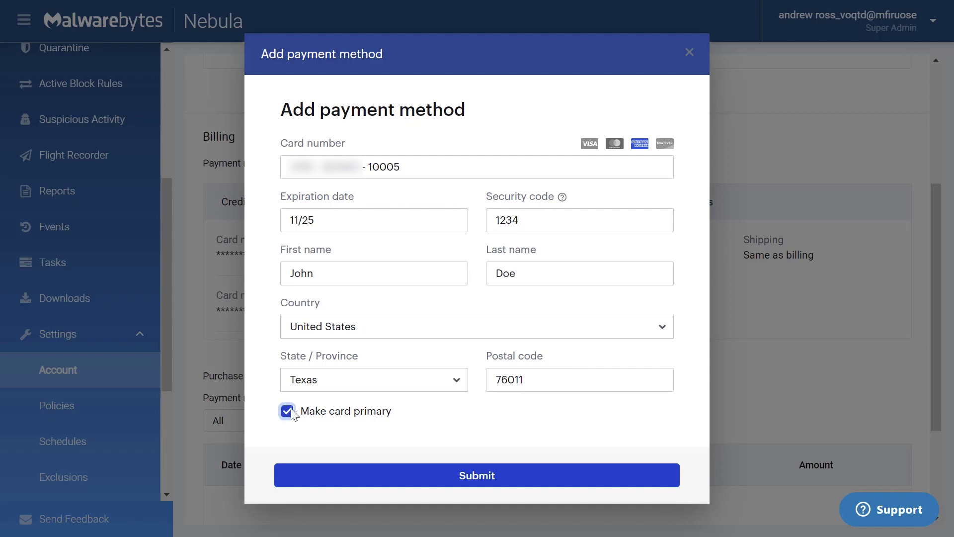
left_click(430, 477)
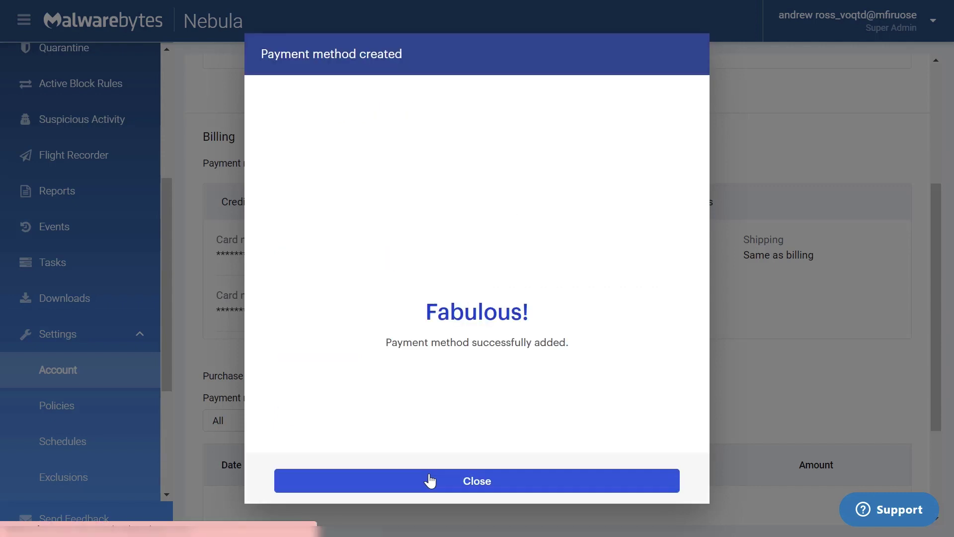
left_click(430, 479)
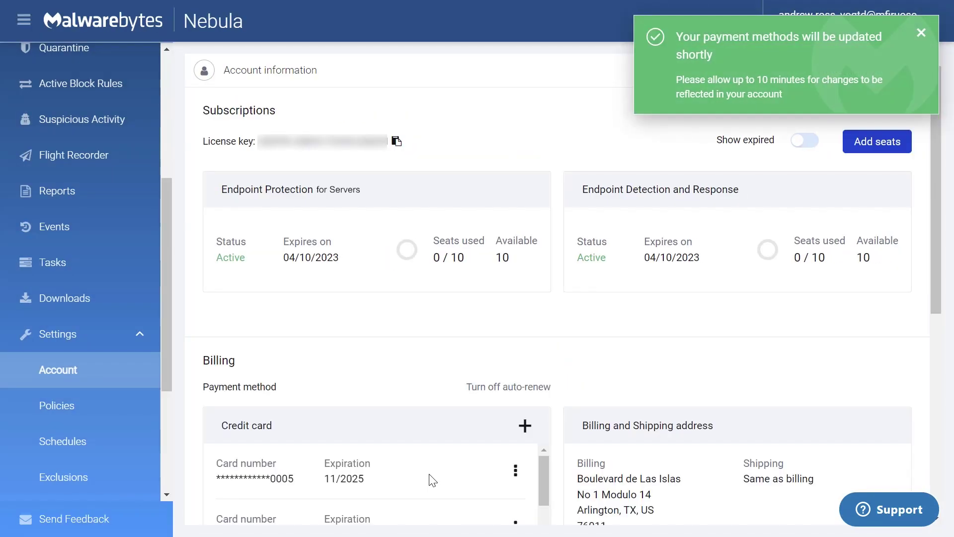
scroll(483, 381, "down", 2)
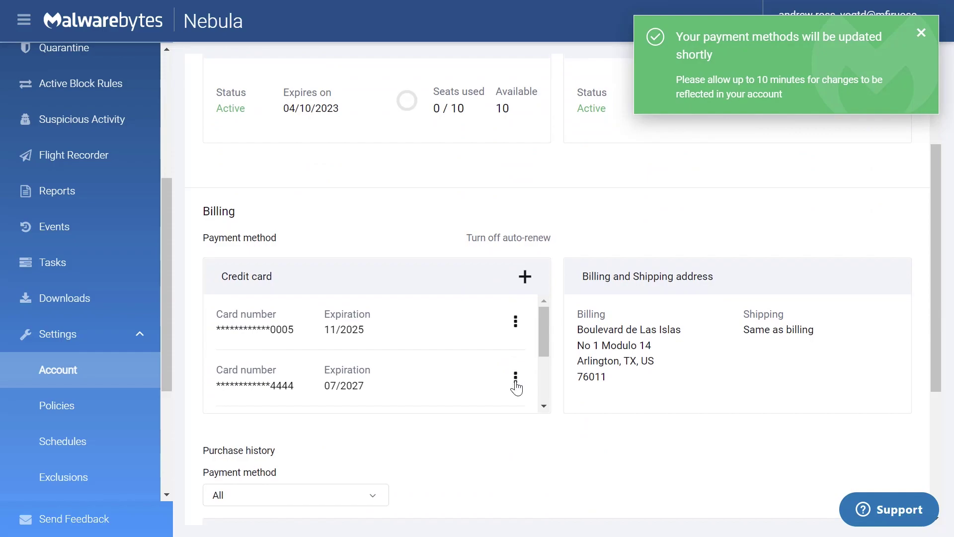
Step: Remove the card ending 4444 (expiring 07/2027) and confirm the deletion
left_click(515, 387)
left_click(492, 437)
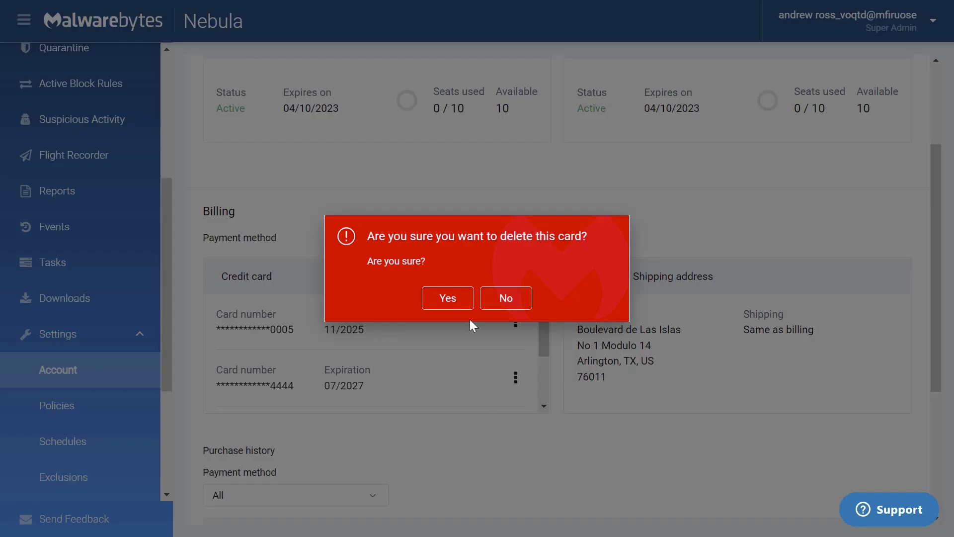
left_click(452, 302)
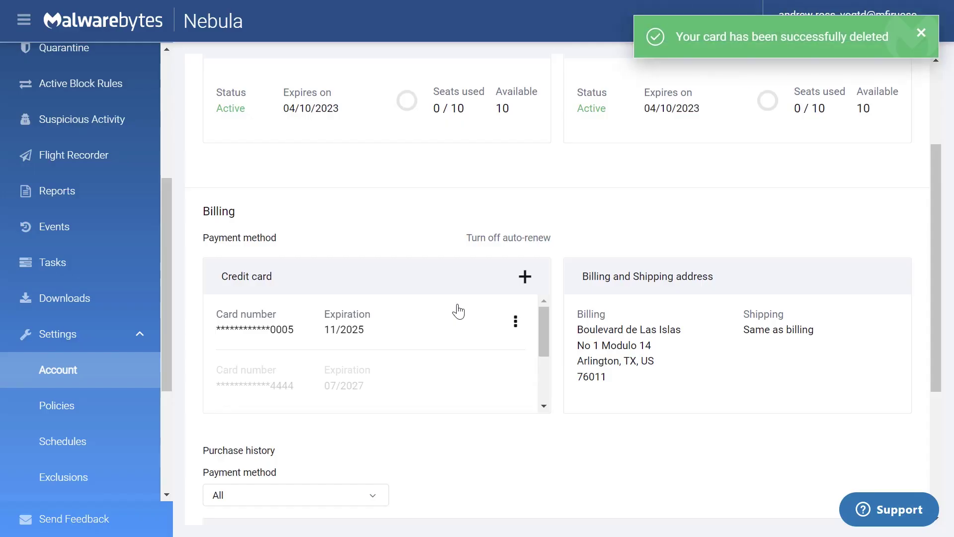